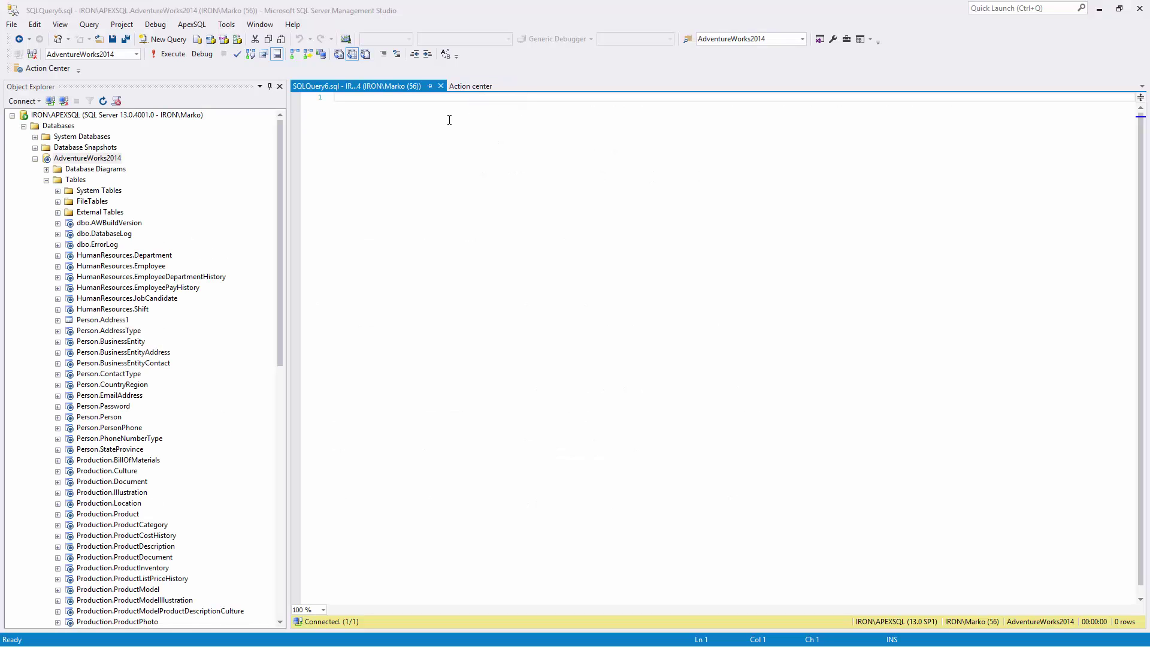
- Paste the ALTER TABLE script adding a Test column, then open AdventureWorks2014's Project history
right_click(420, 111)
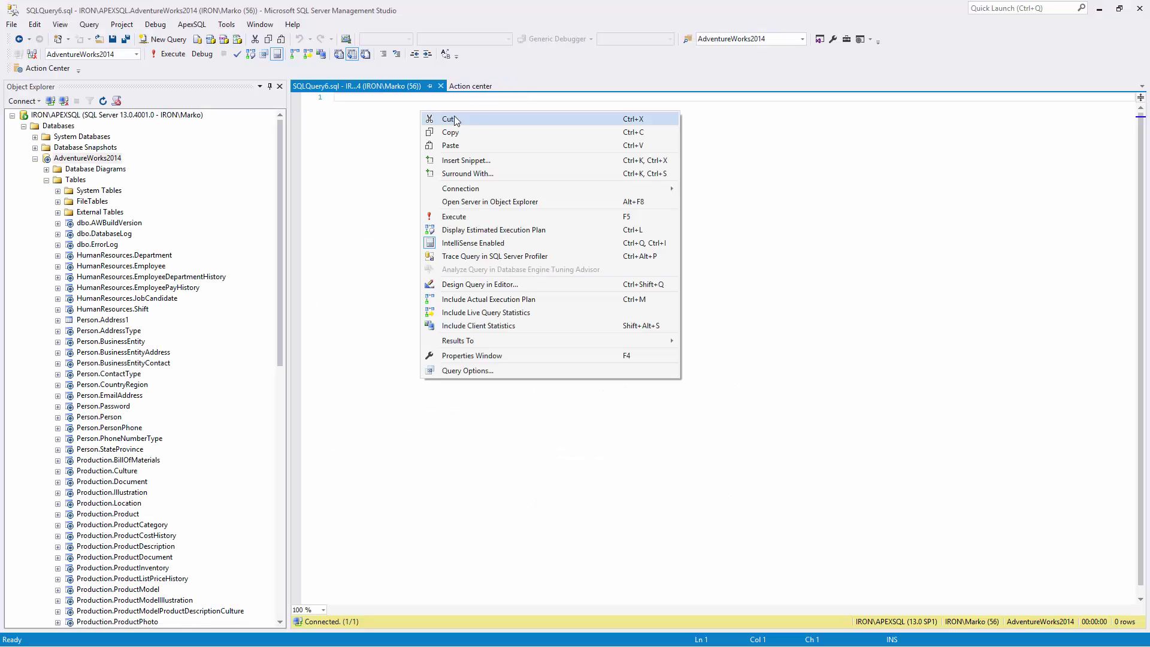
left_click(474, 145)
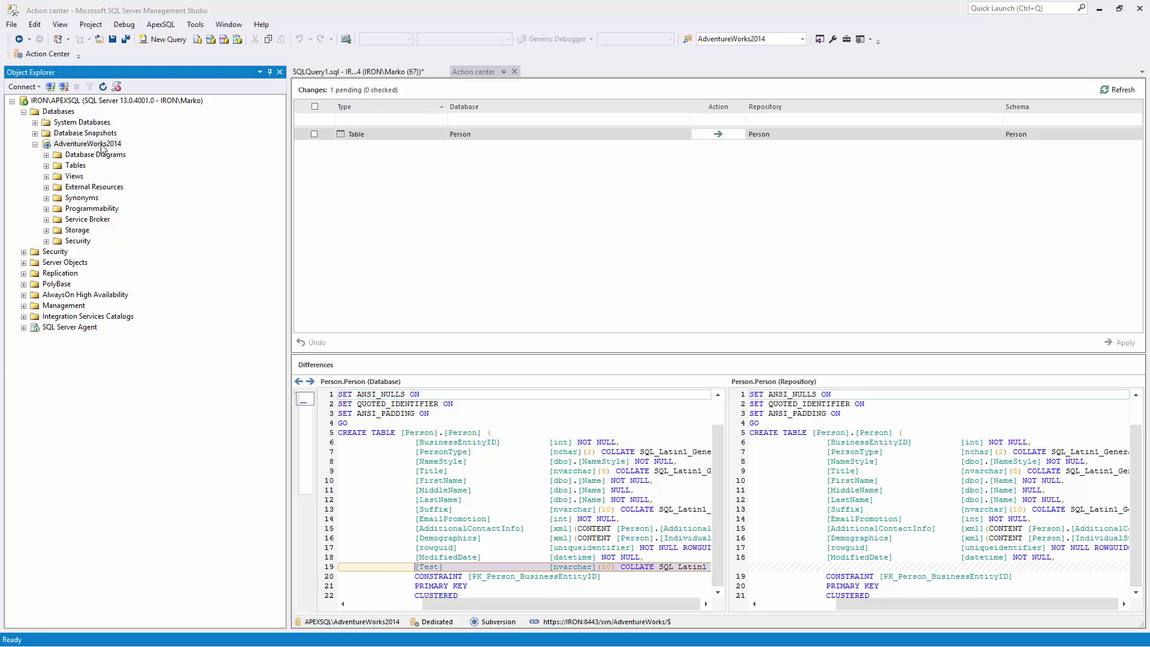
right_click(101, 146)
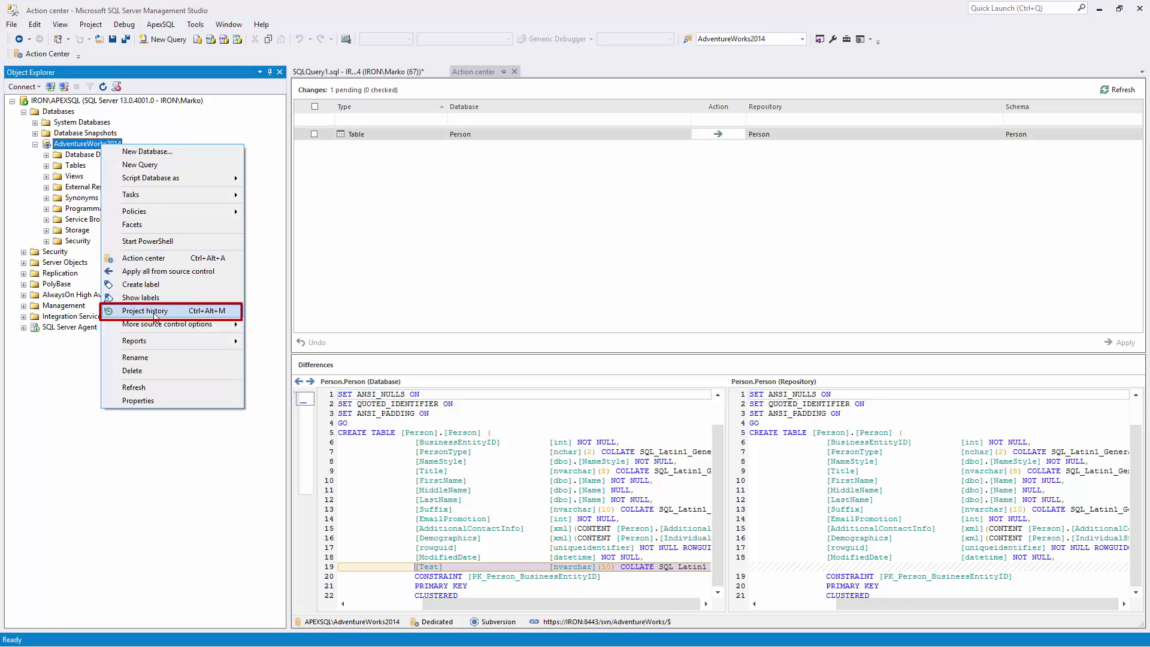
left_click(145, 312)
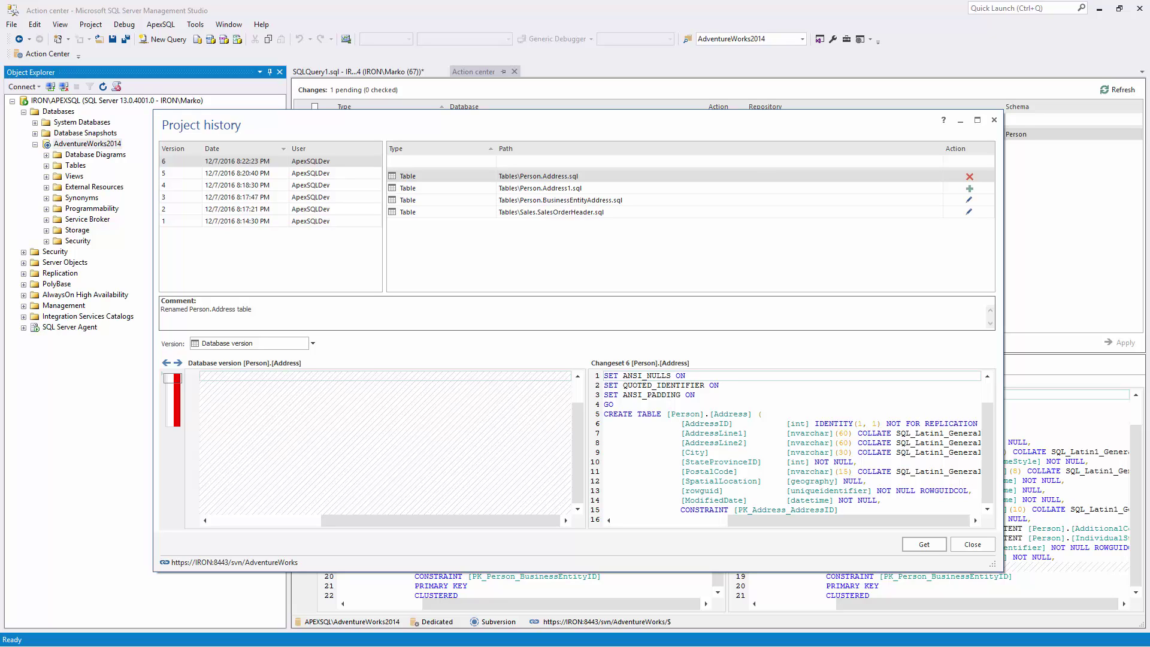
- Sort the changesets by Version, then by Date in descending order
left_click(185, 149)
left_click(235, 148)
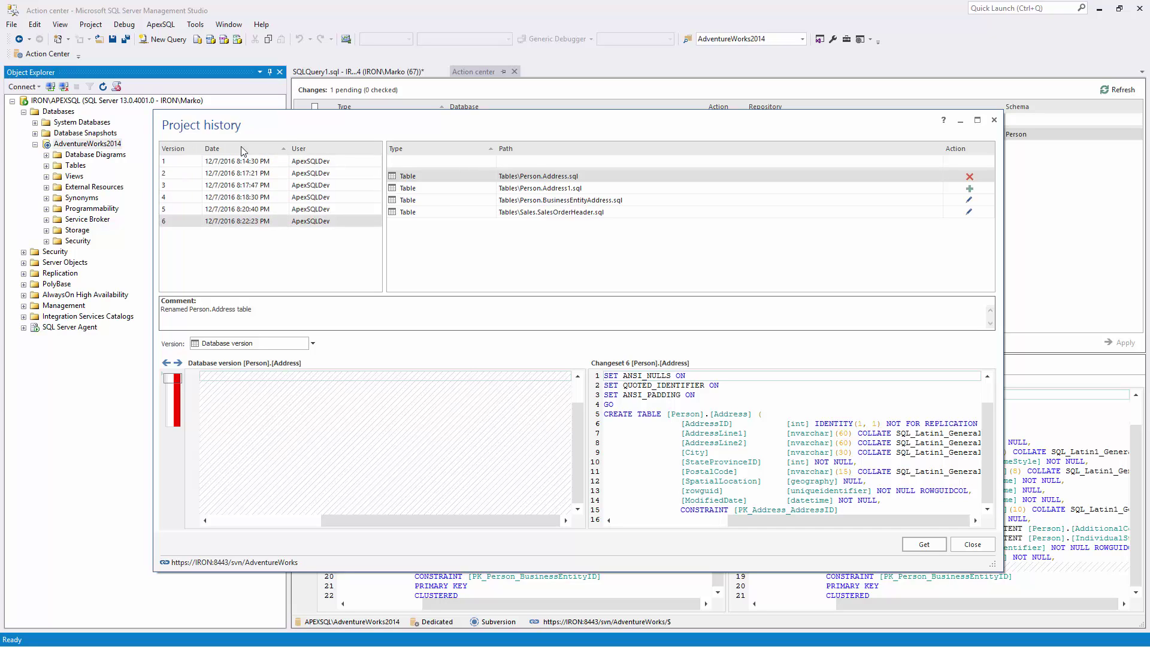
left_click(241, 149)
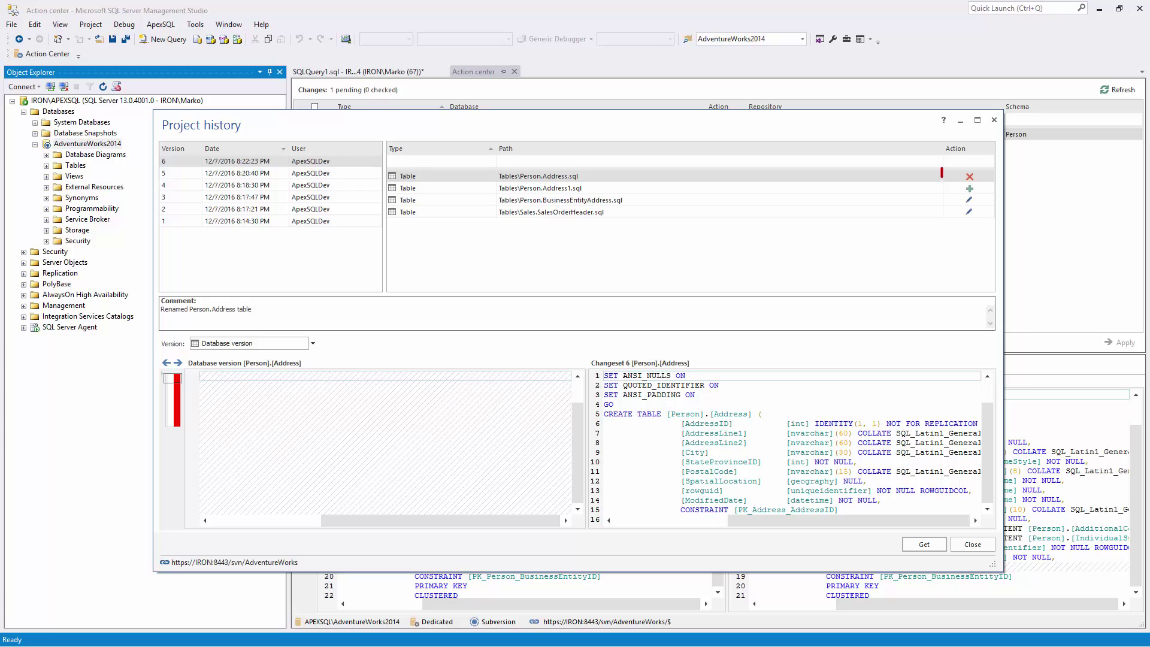
- Select changeset 3, which added Sales.Currencies, and view the Version dropdown offering versions 4 and 3
left_click(247, 197)
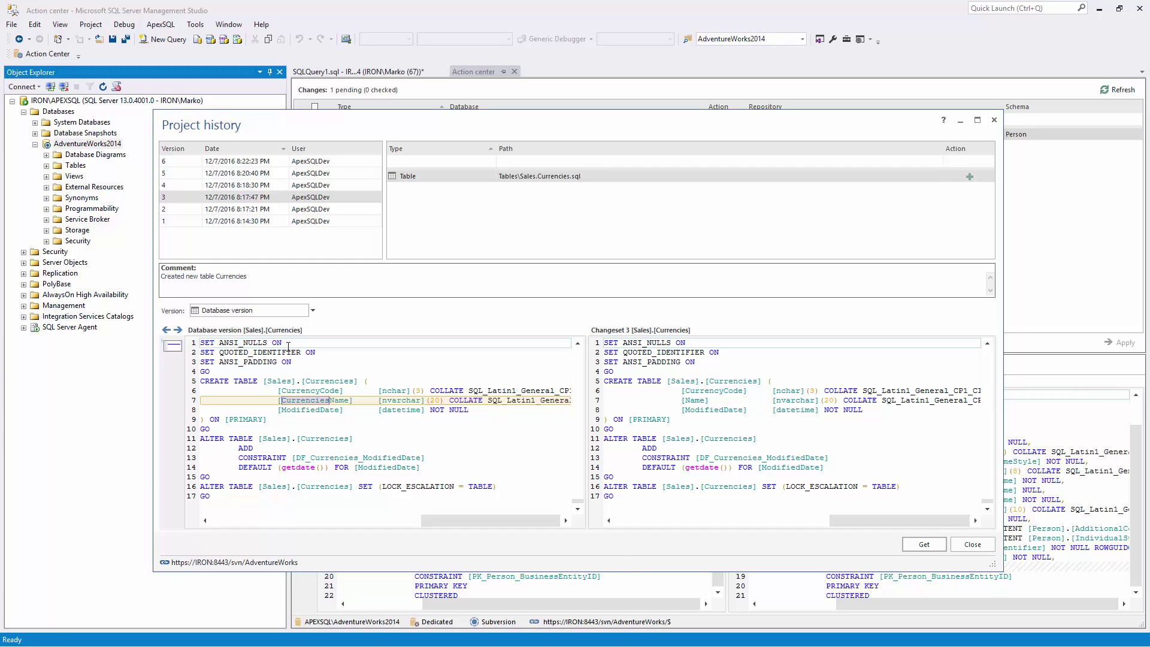
left_click(313, 310)
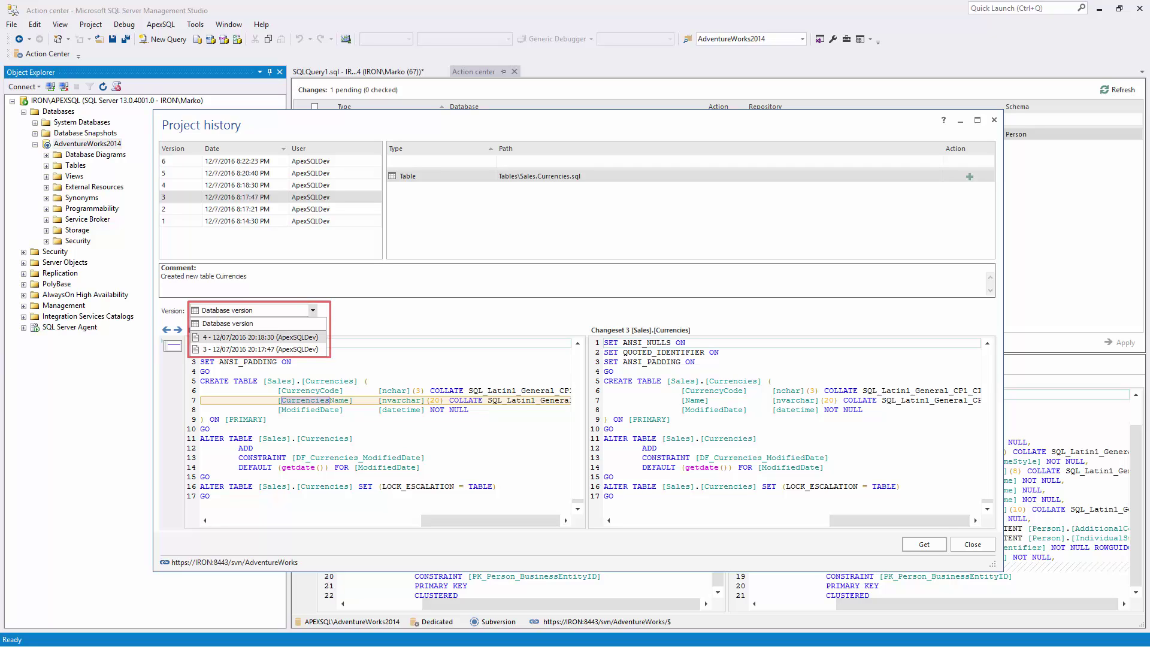
- In changeset 1, filter to Person table scripts and diff Person.Person.sql to reveal the Test column
left_click(266, 224)
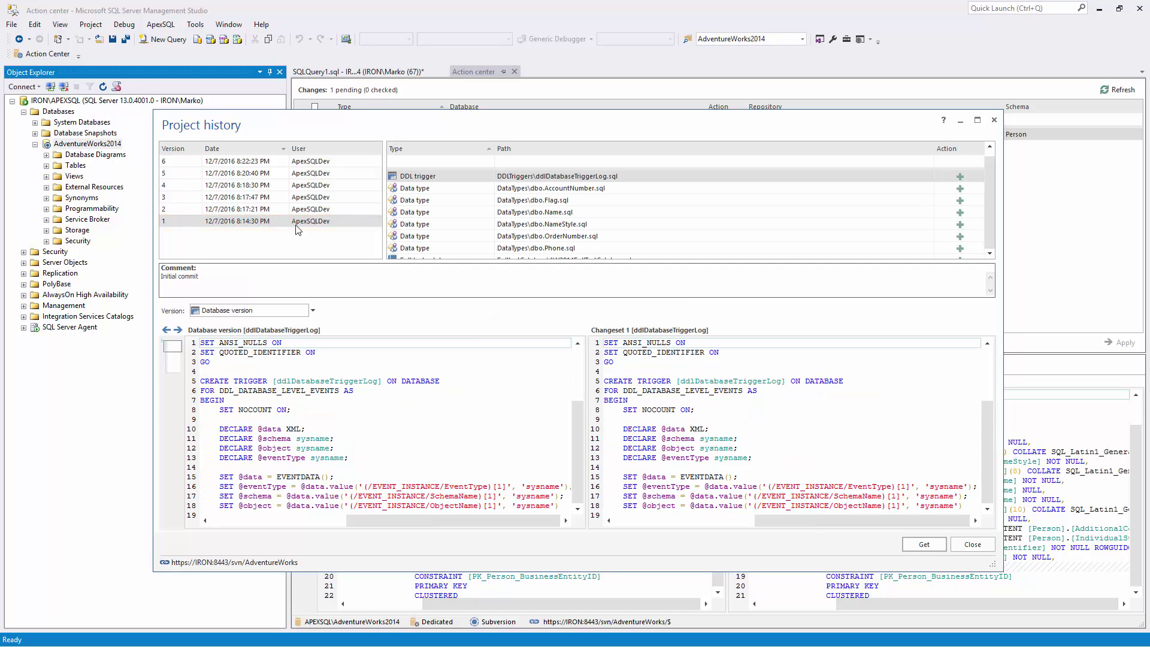
left_click(538, 163)
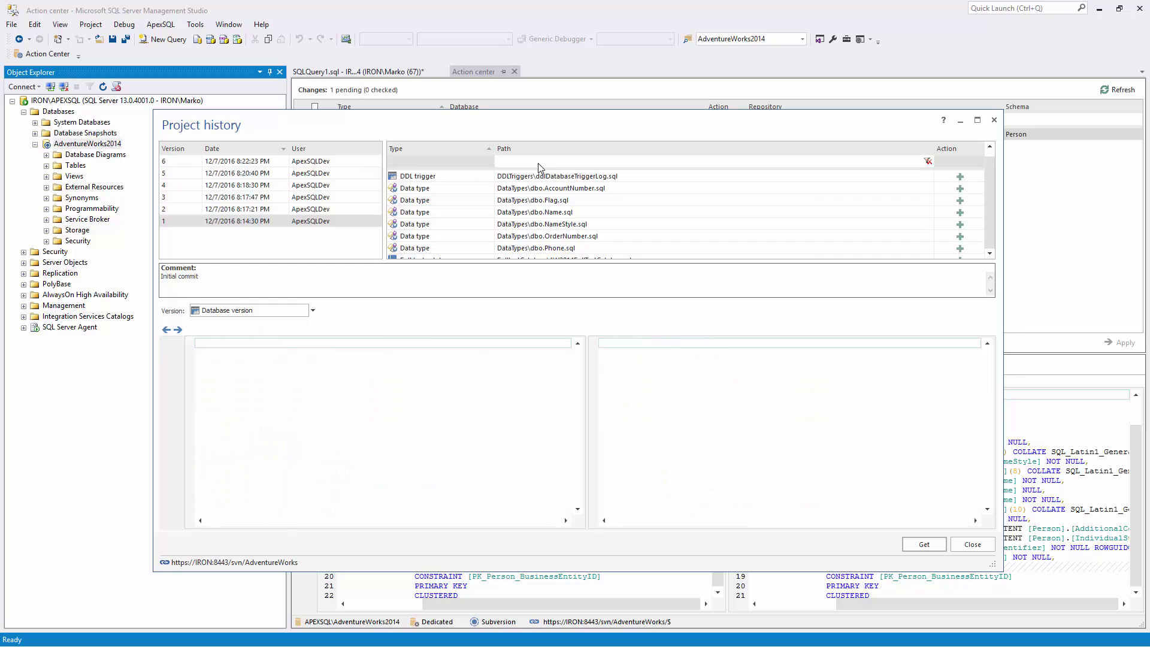
type("Person")
left_click(478, 161)
left_click(397, 187)
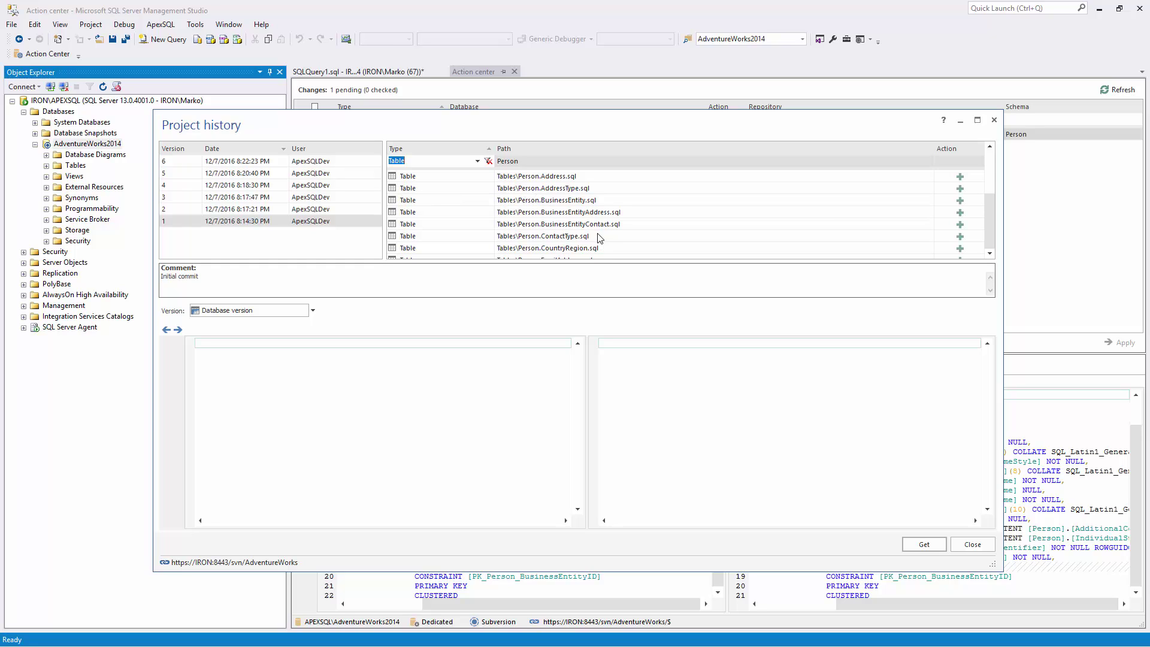
scroll(599, 238, "down", 2)
scroll(601, 235, "down", 1)
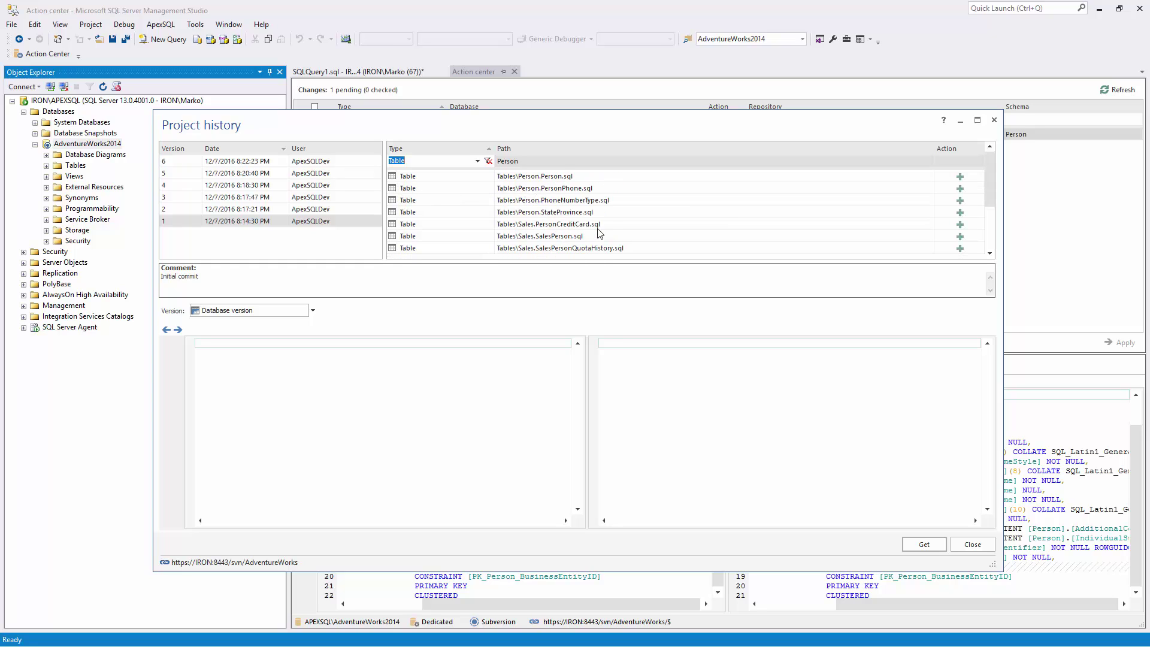
left_click(560, 177)
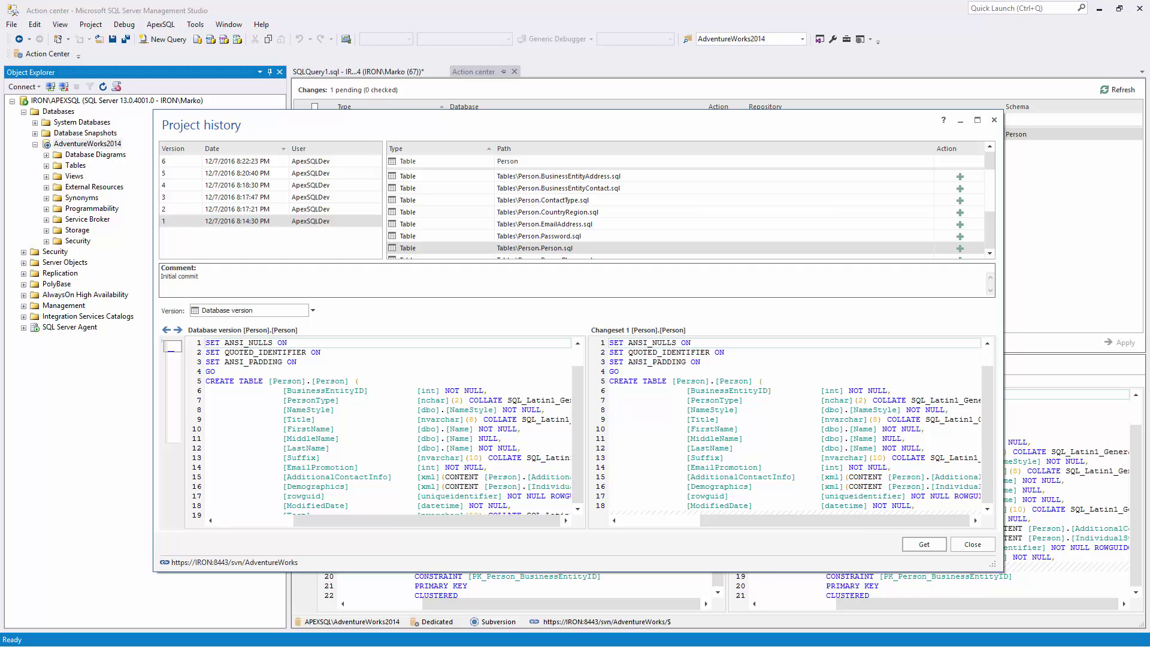
scroll(292, 400, "down", 1)
scroll(292, 399, "down", 1)
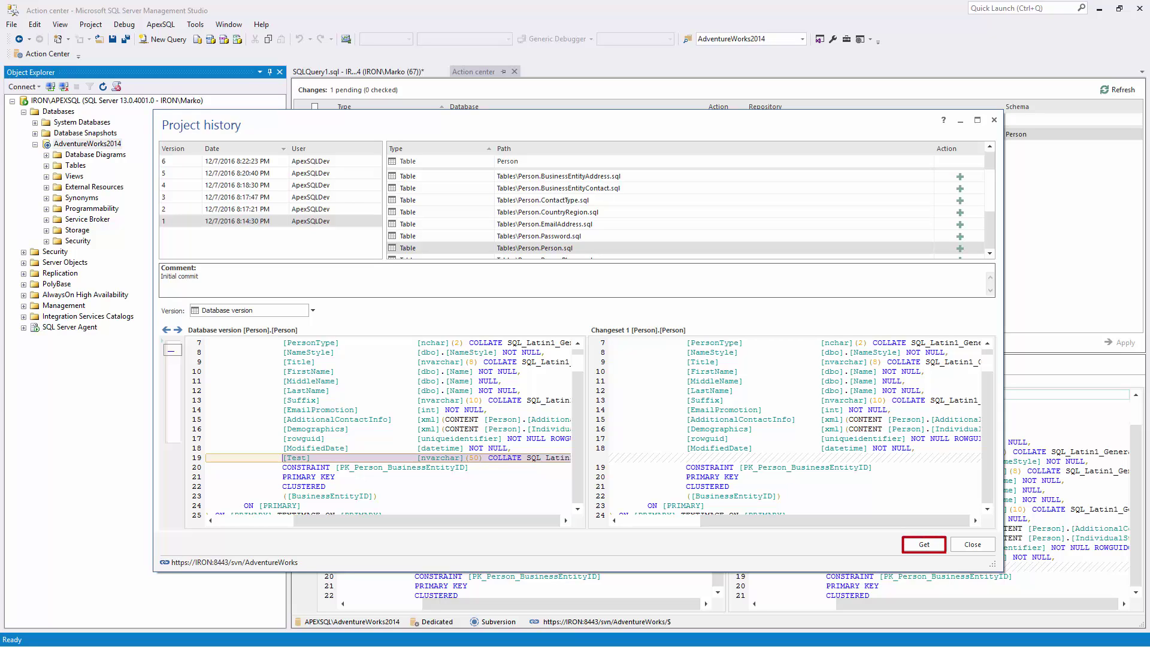
- Get changeset 1's Person.Person, review the script dropping the Test column, and apply it
left_click(923, 544)
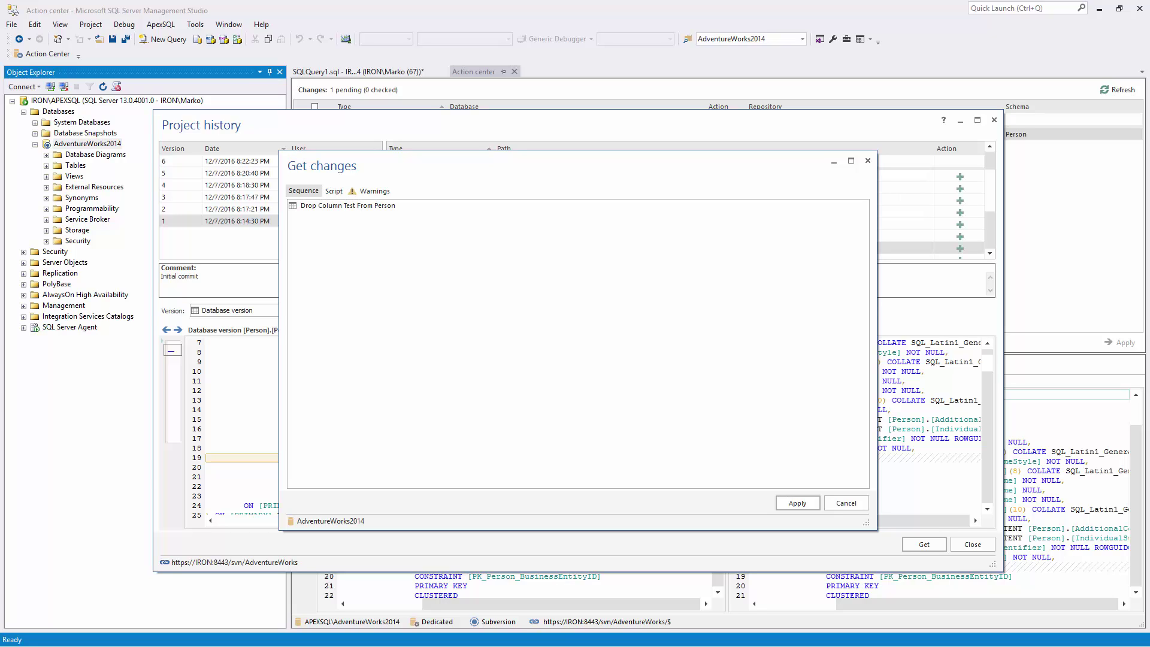
left_click(334, 192)
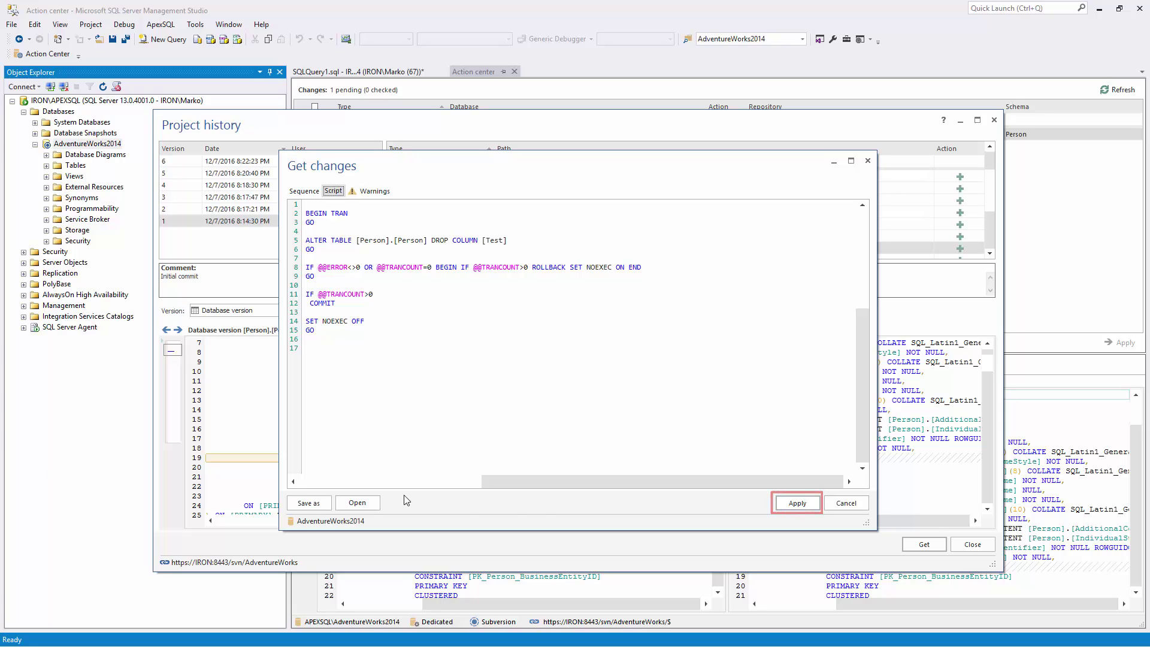
left_click(797, 501)
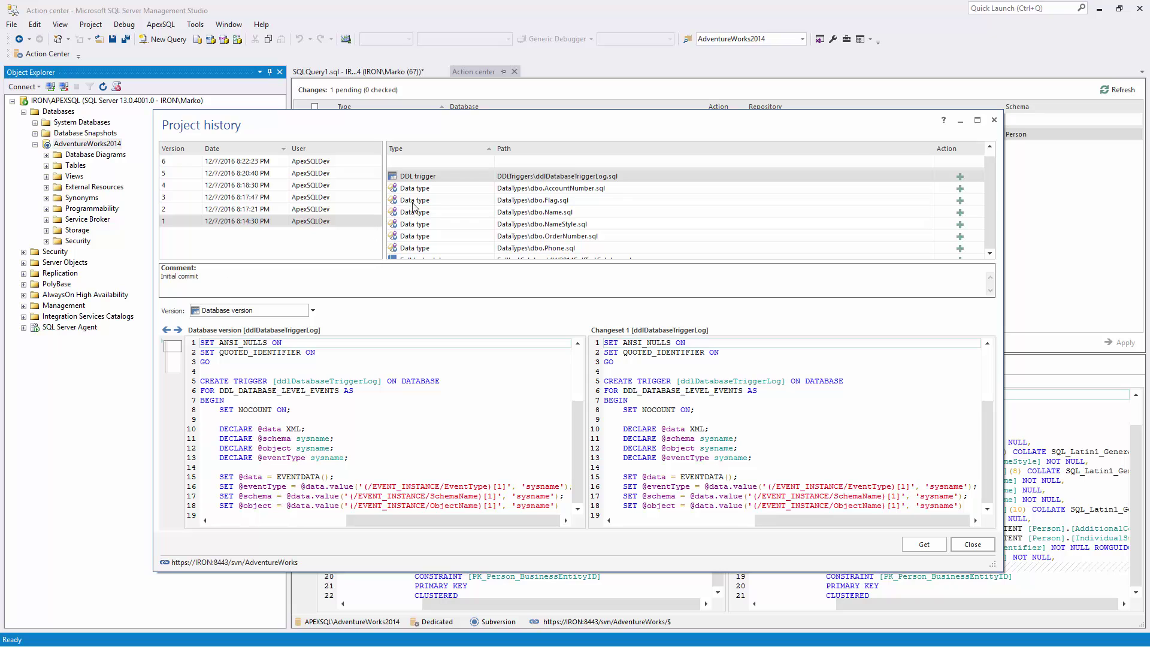
- Filter the list to Table scripts and recheck Person.Person.sql against changeset 1
left_click(478, 162)
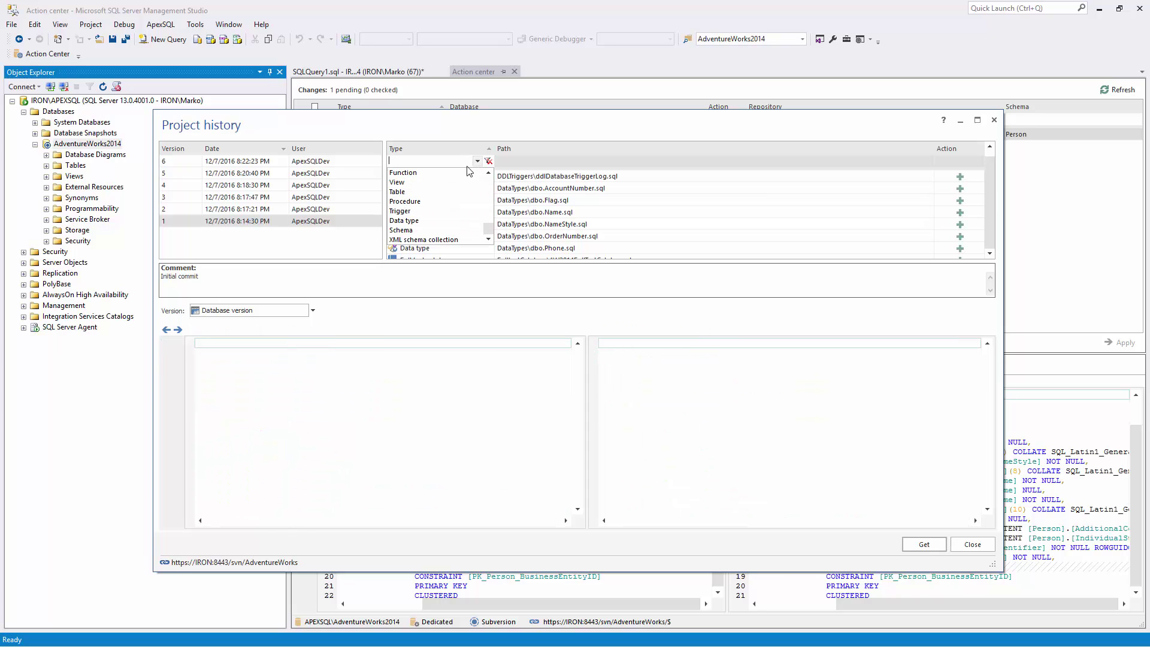
left_click(416, 190)
left_click(566, 180)
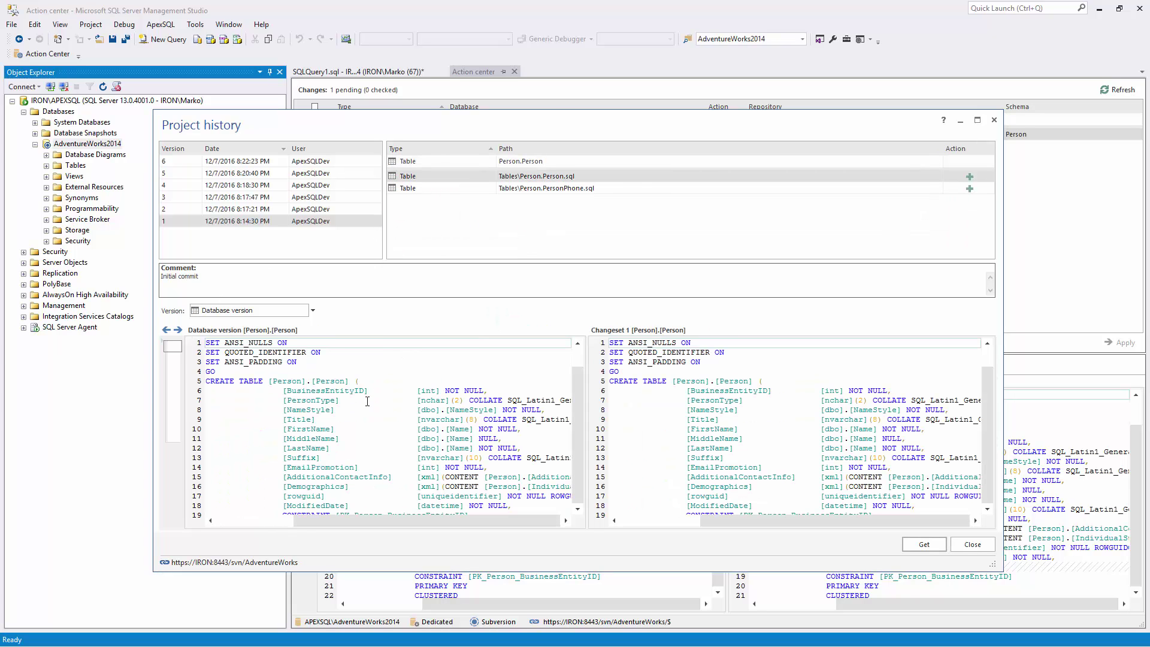
scroll(369, 432, "down", 2)
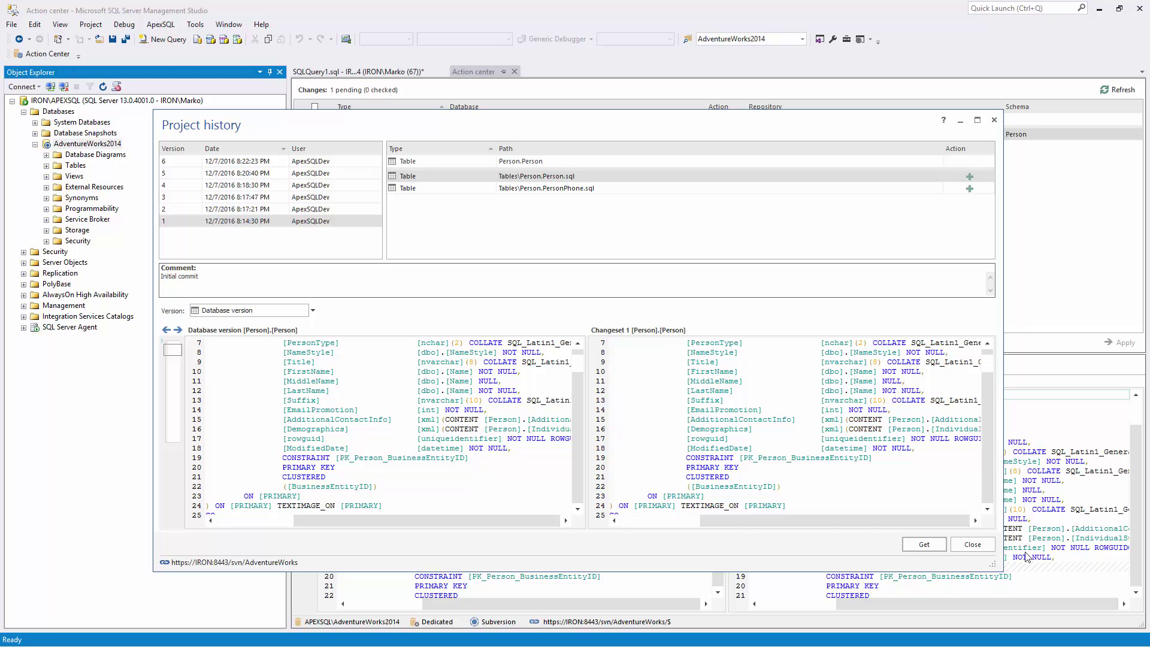
- Close Project history and open Production.Product's Object history from the expanded Tables list
left_click(983, 546)
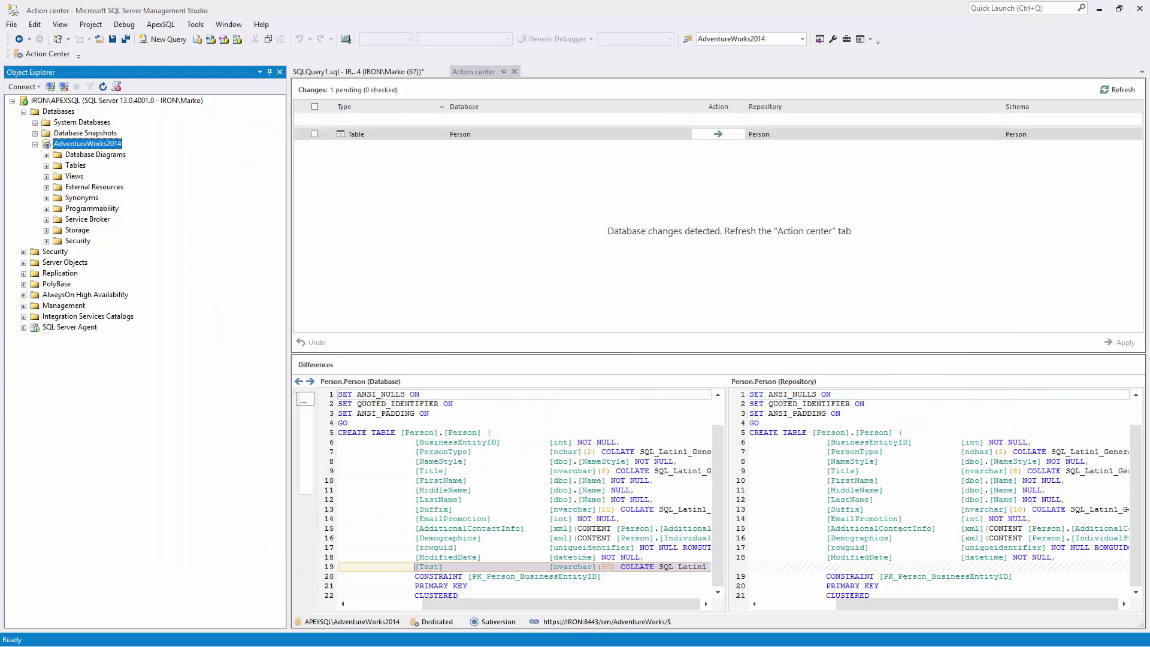
double_click(72, 165)
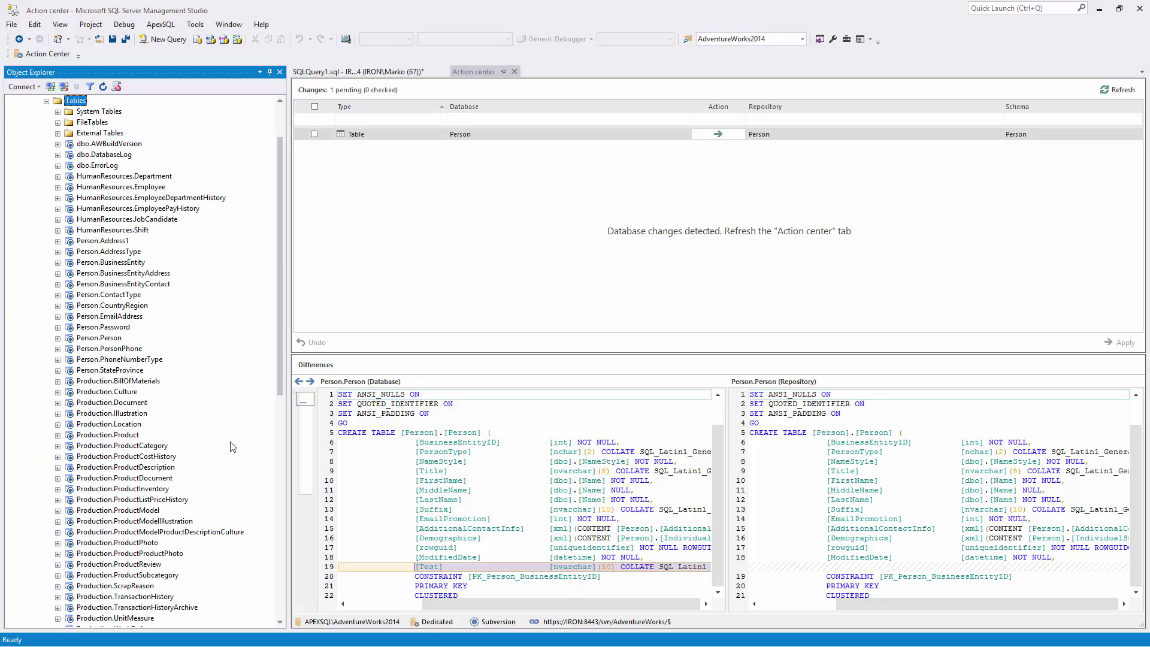
scroll(137, 439, "down", 2)
scroll(135, 431, "down", 1)
left_click(128, 339)
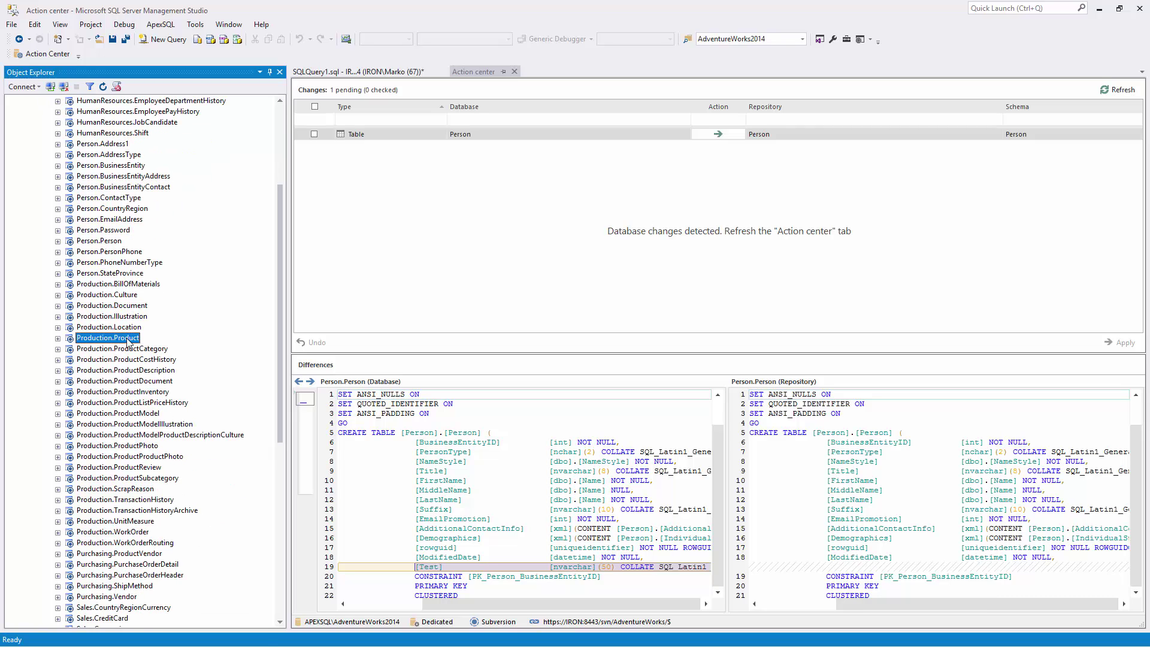
right_click(128, 339)
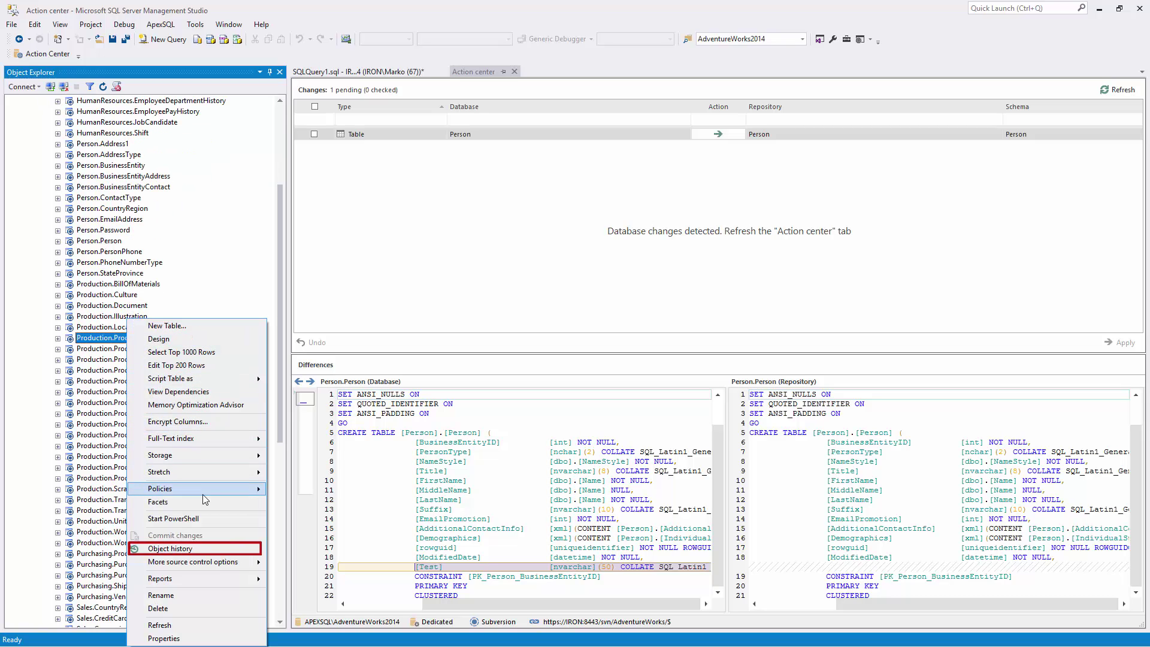
left_click(187, 549)
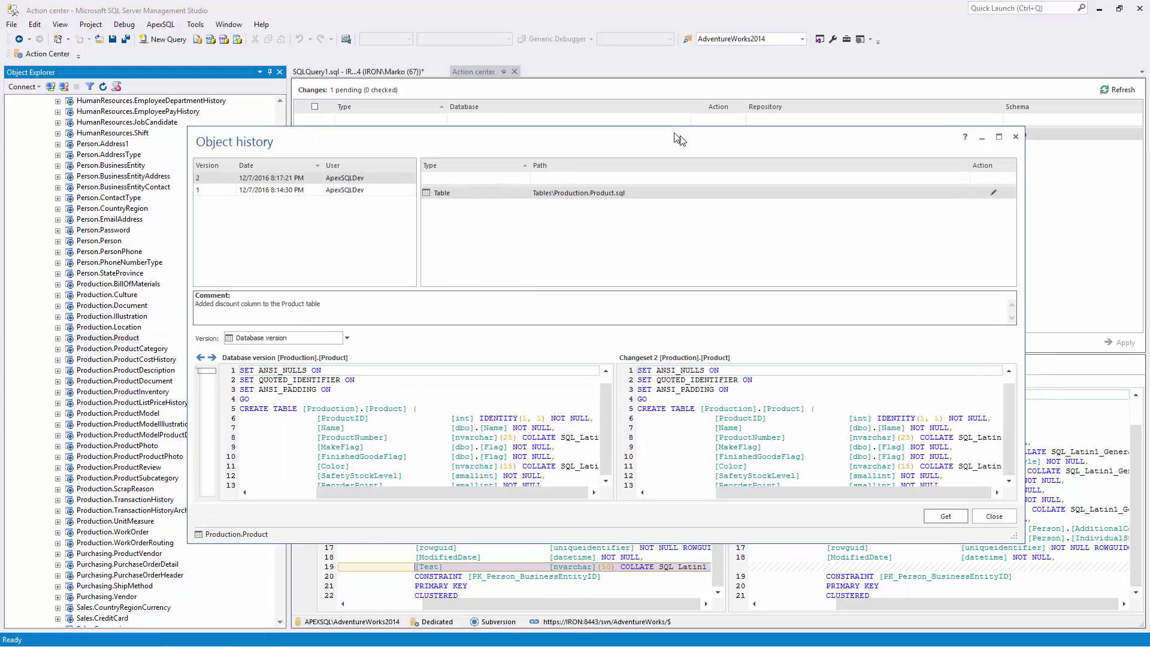
left_click_drag(710, 162, 670, 137)
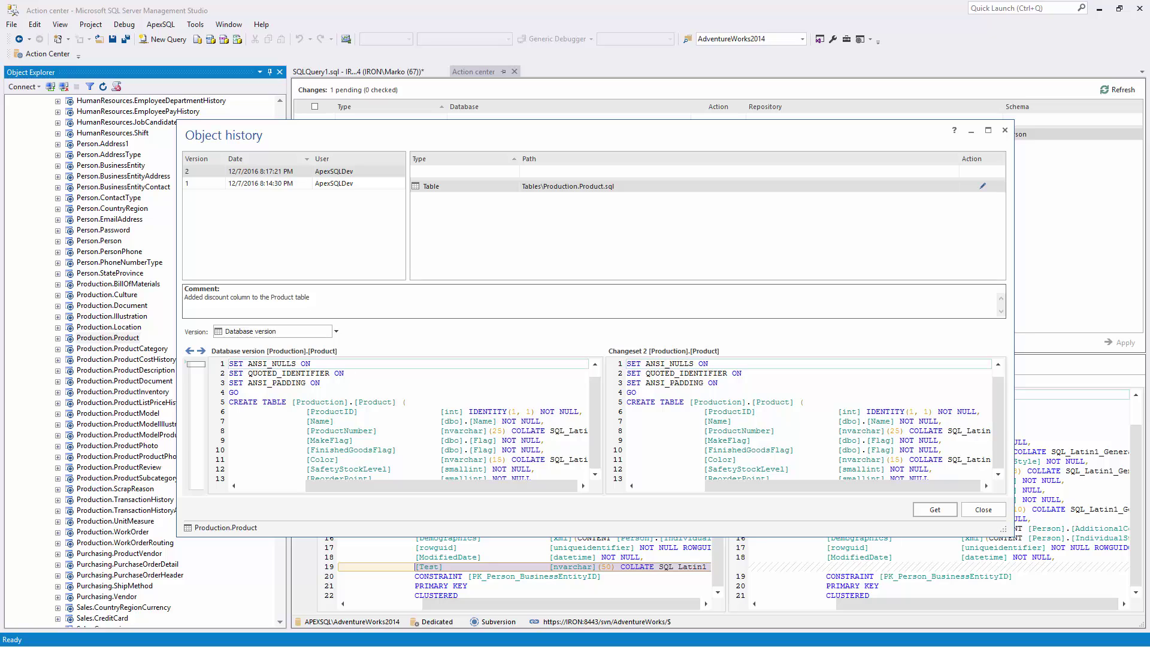